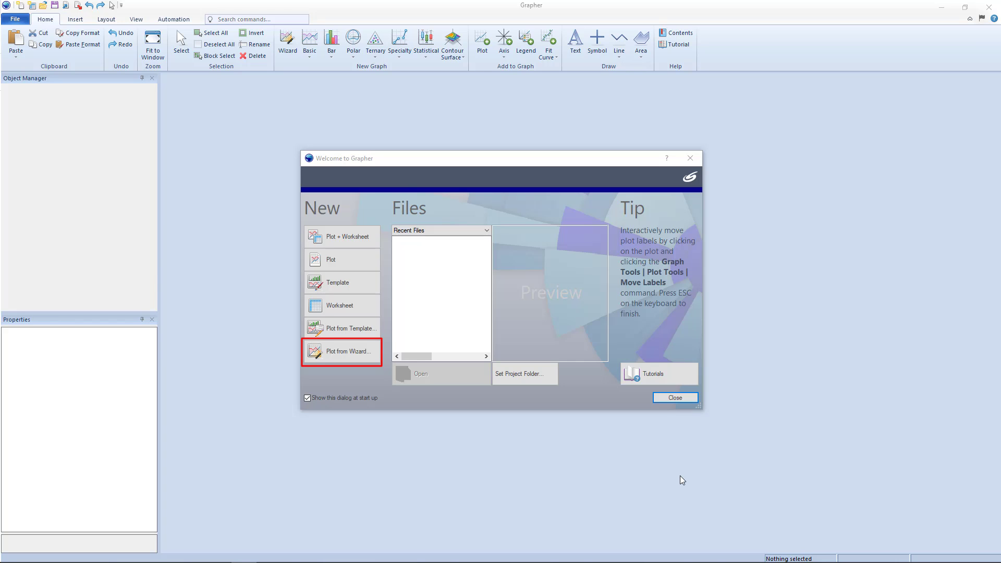
# - Close the Welcome to Grapher dialog to leave a blank Plot1 page and Worksheet1
pyautogui.click(676, 399)
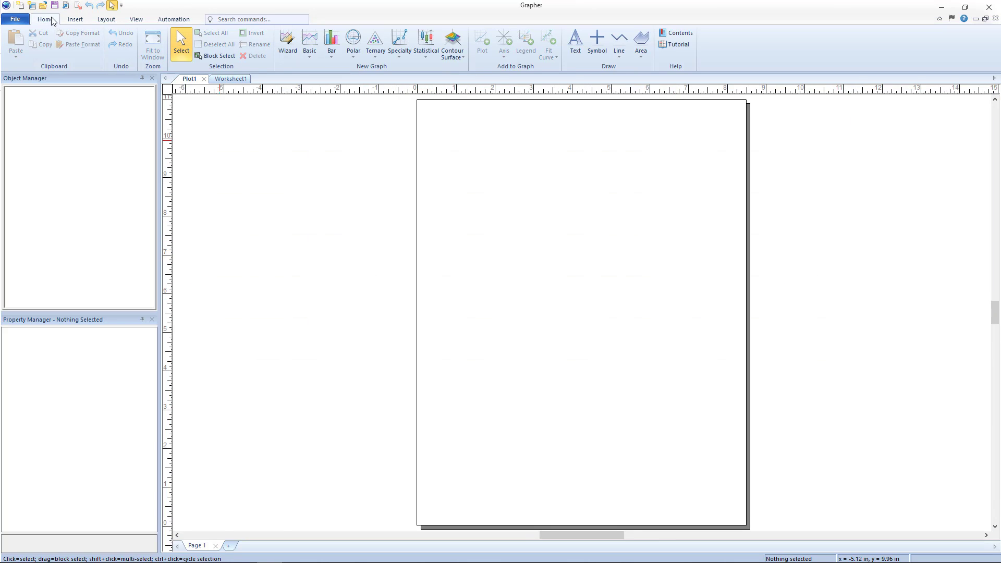
# - Start the Graph Wizard and choose the sample data file 3D bar chart.dat
pyautogui.click(291, 55)
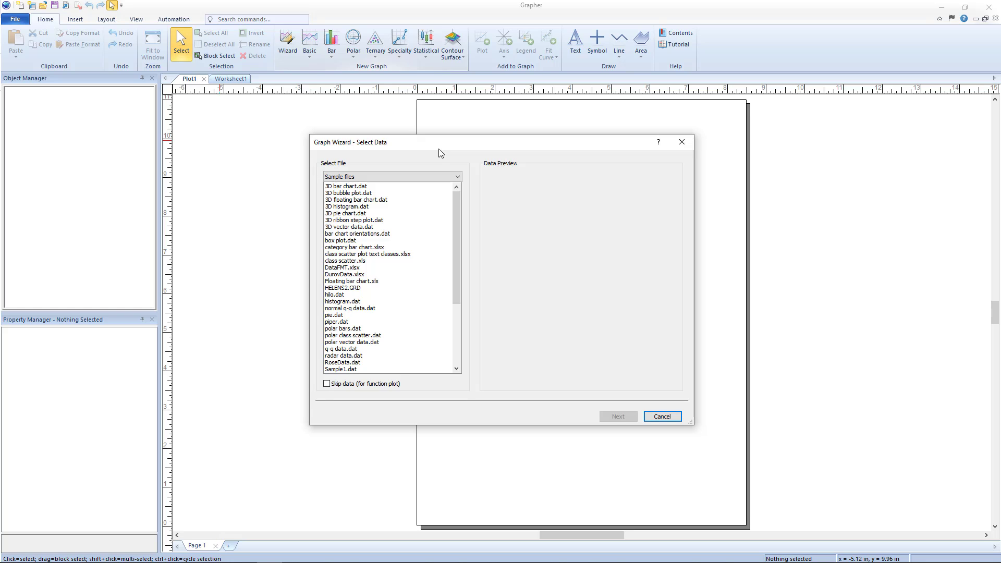
pyautogui.click(454, 177)
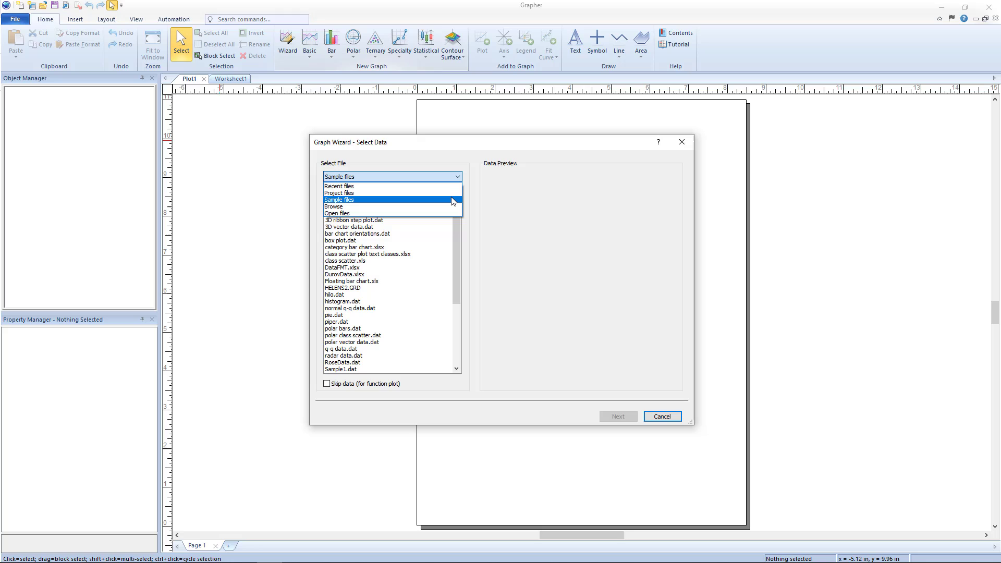
pyautogui.click(426, 206)
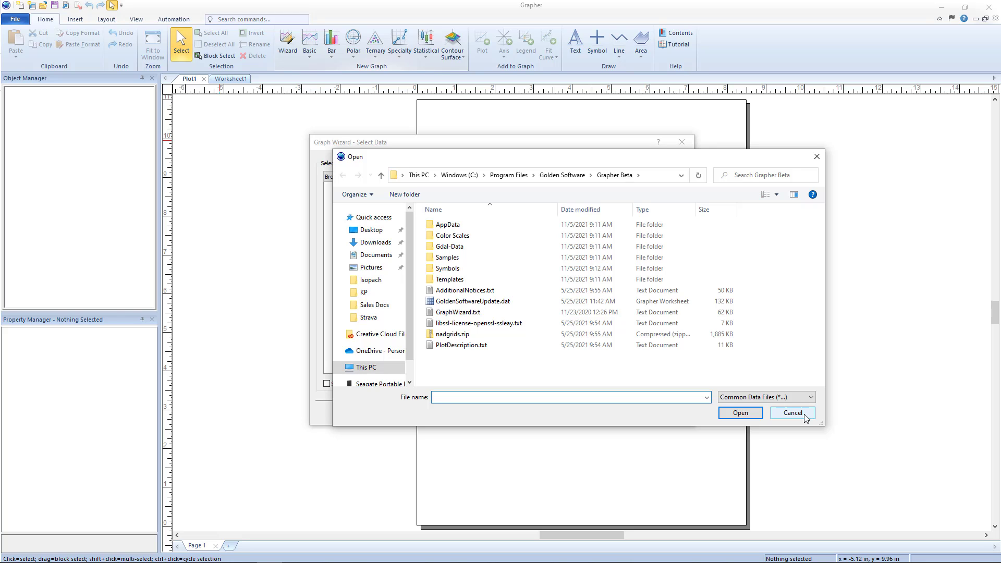
pyautogui.click(792, 413)
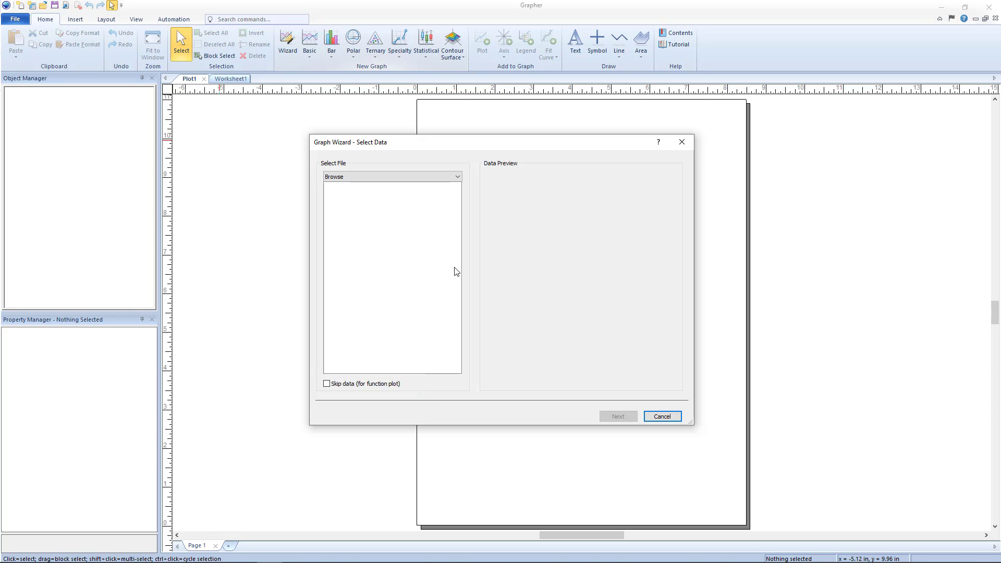
pyautogui.click(423, 177)
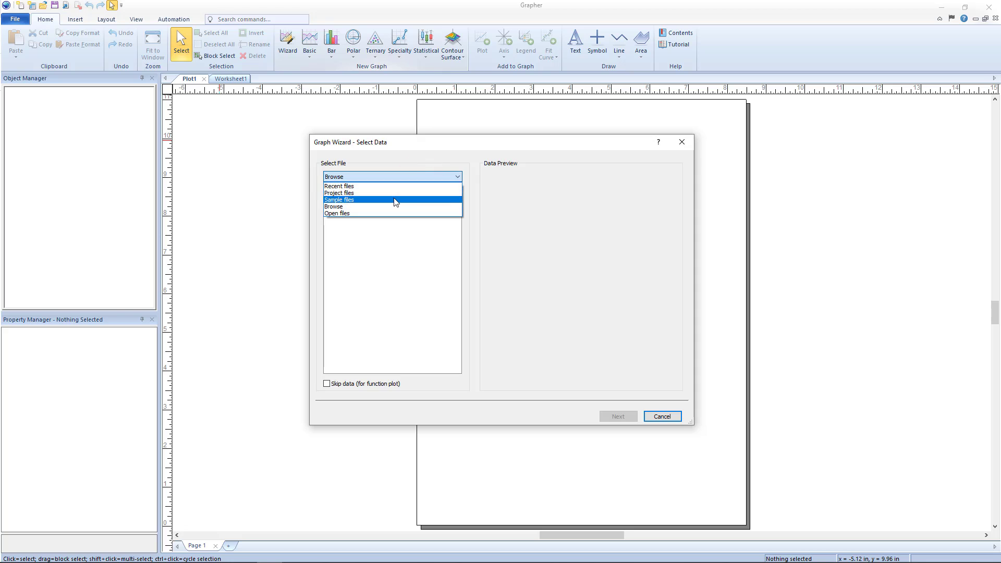
pyautogui.click(395, 199)
pyautogui.click(351, 186)
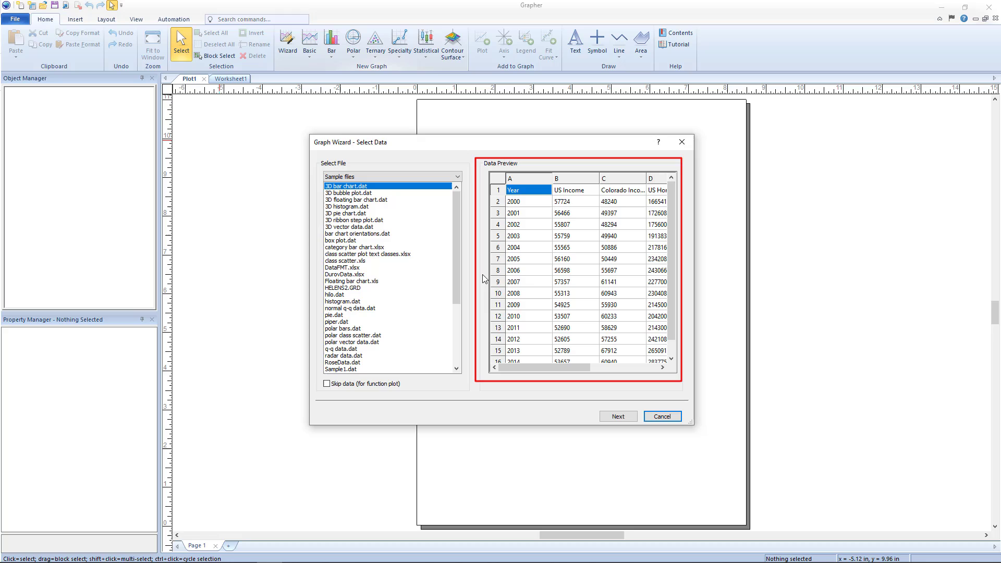
# - Filter plot types to Class, search 'bar' and pick Bar Horizontal
pyautogui.click(617, 415)
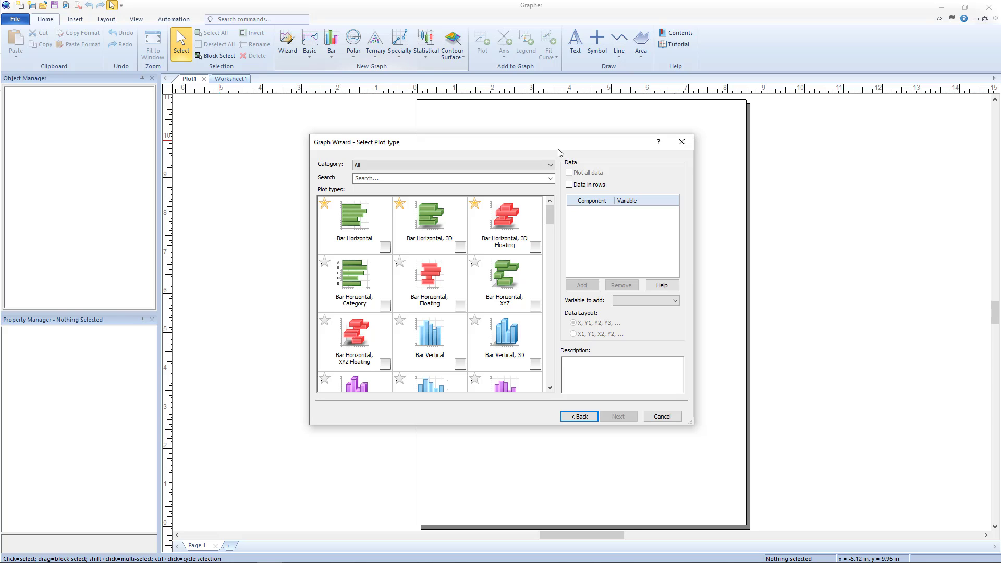
pyautogui.click(551, 166)
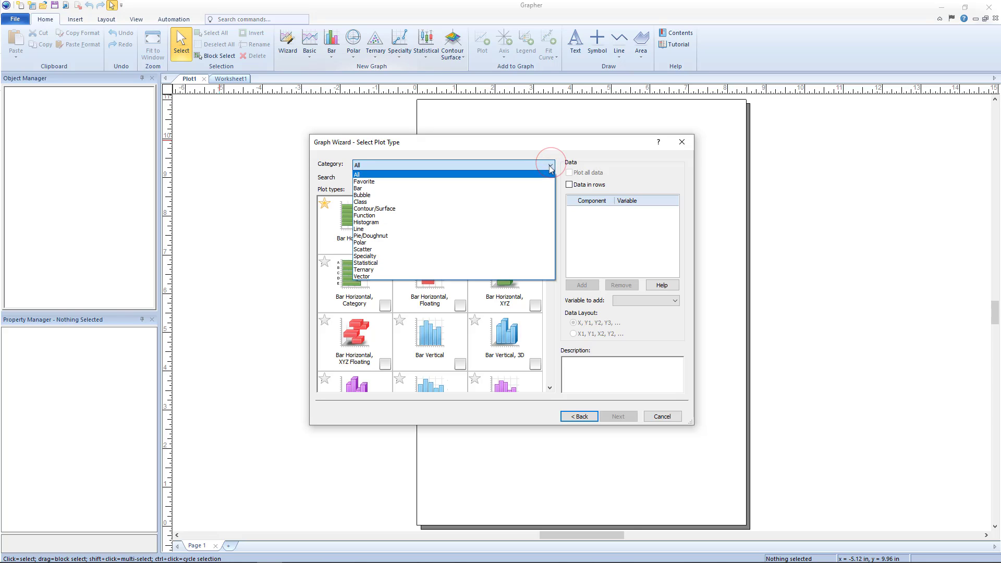
pyautogui.click(514, 201)
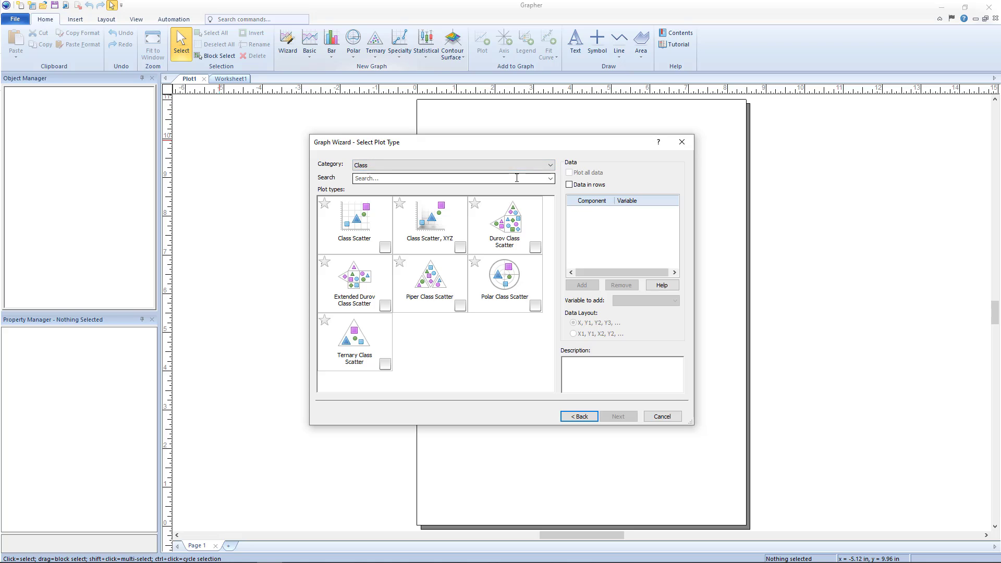
pyautogui.click(517, 178)
pyautogui.write('bar')
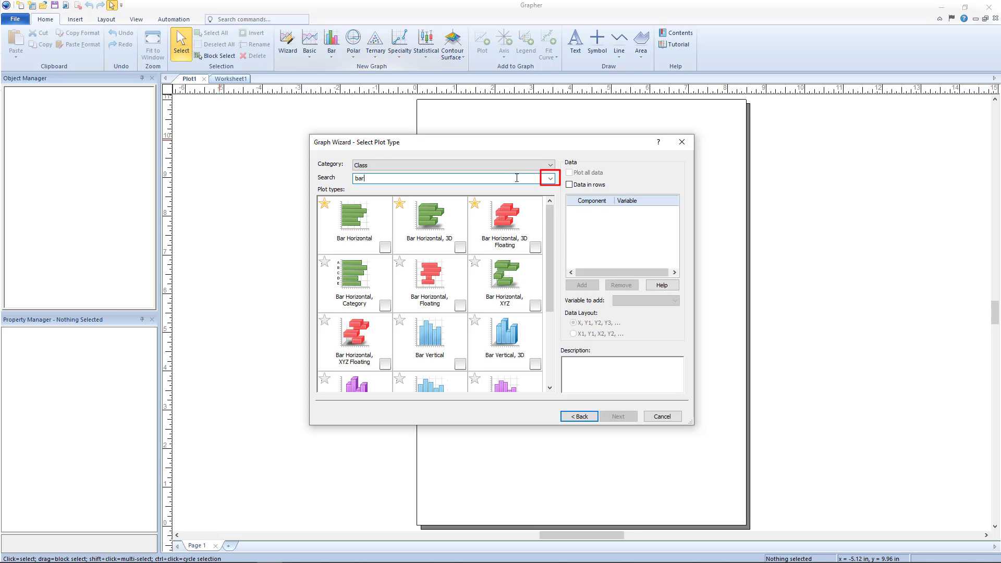
pyautogui.press('Return')
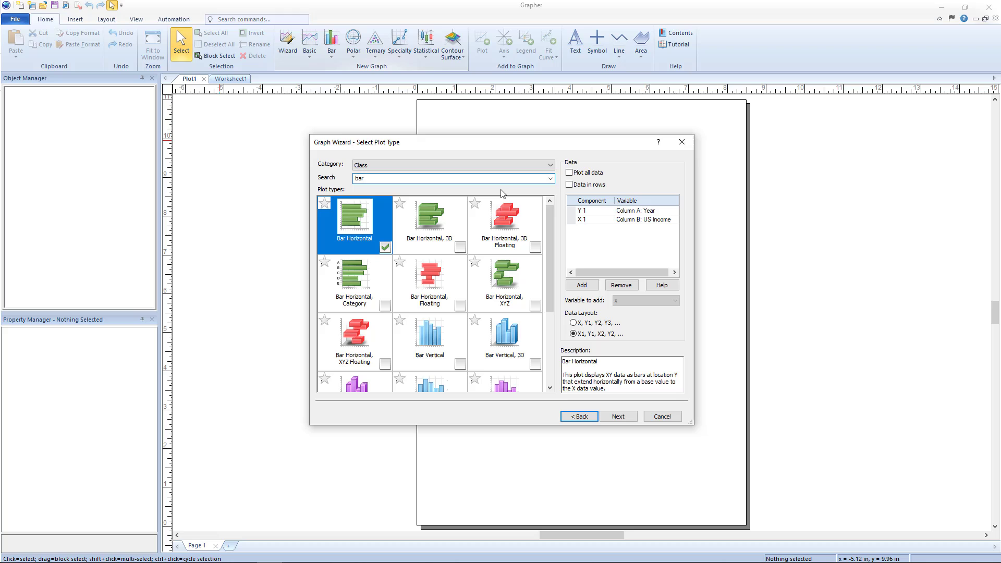
# - Under All categories, star Bar Horizontal, Bar Horizontal 3D and Bar Horizontal 3D Floating
pyautogui.click(475, 165)
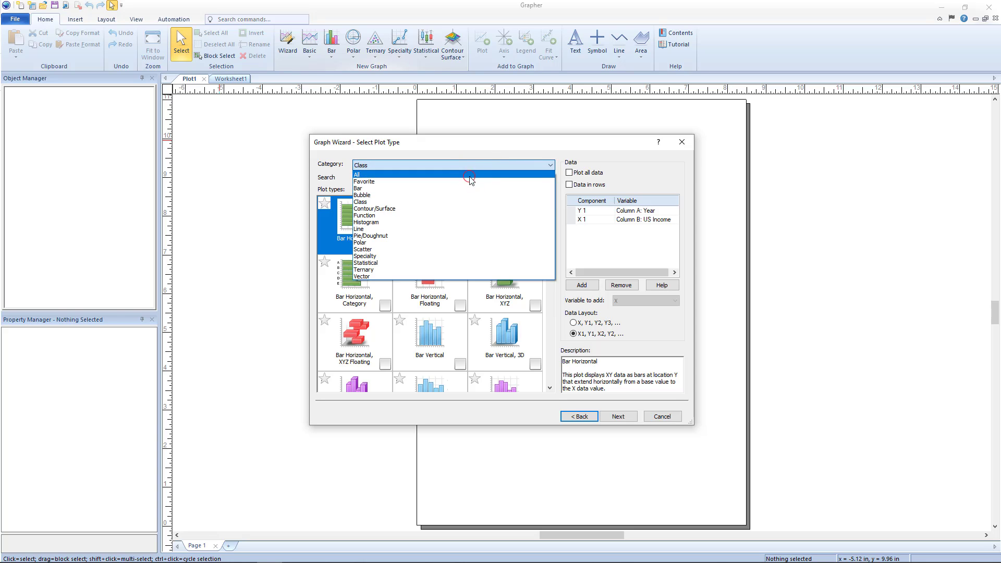
pyautogui.click(474, 174)
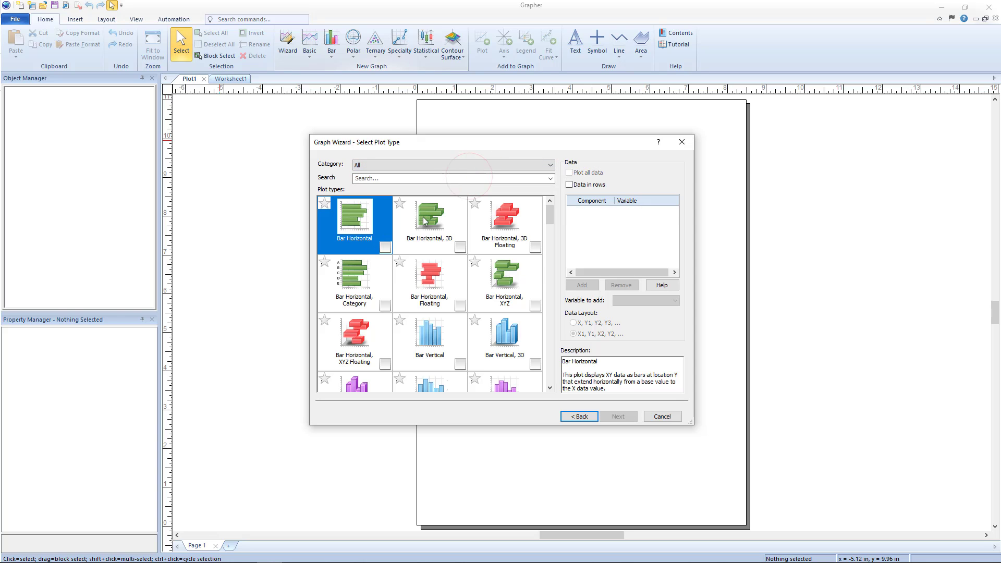
pyautogui.click(324, 203)
pyautogui.click(399, 203)
pyautogui.click(474, 202)
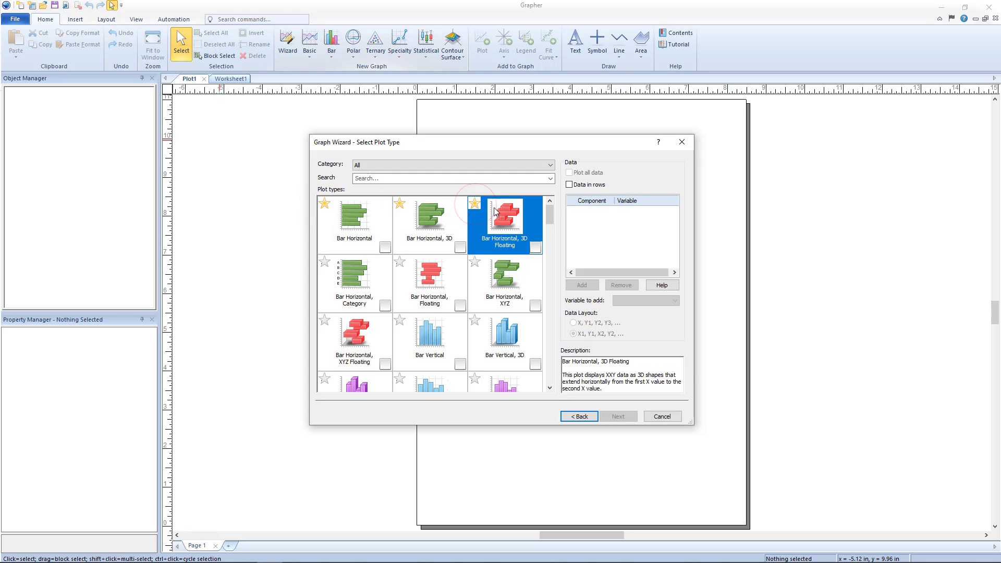
# - Star Vector 2-Point, Vector XYZ 2-Point and Vector XYZ-DX,DY,DZ, then show only Favorites
pyautogui.moveTo(552, 221); pyautogui.dragTo(532, 396)
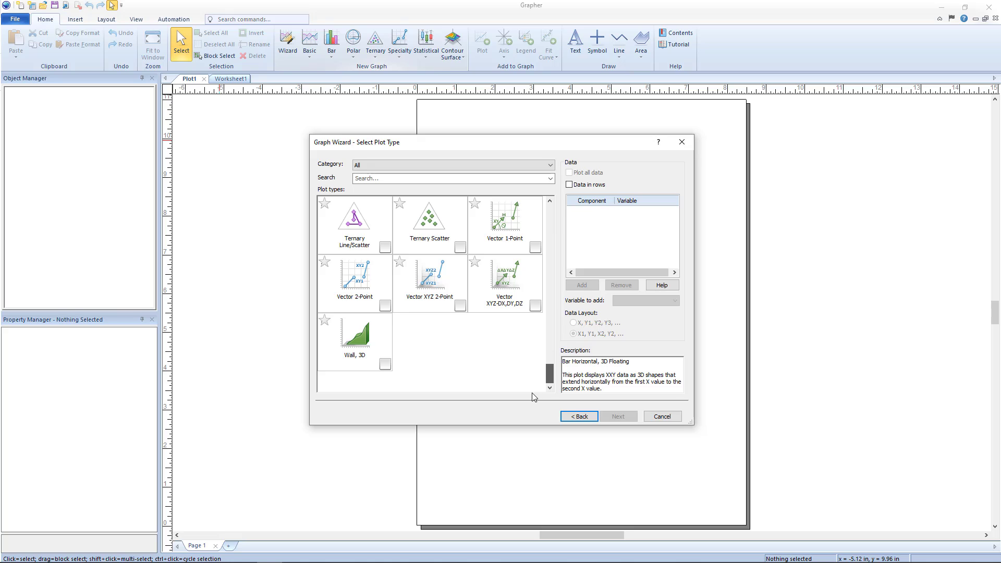
pyautogui.click(324, 261)
pyautogui.click(399, 262)
pyautogui.click(474, 262)
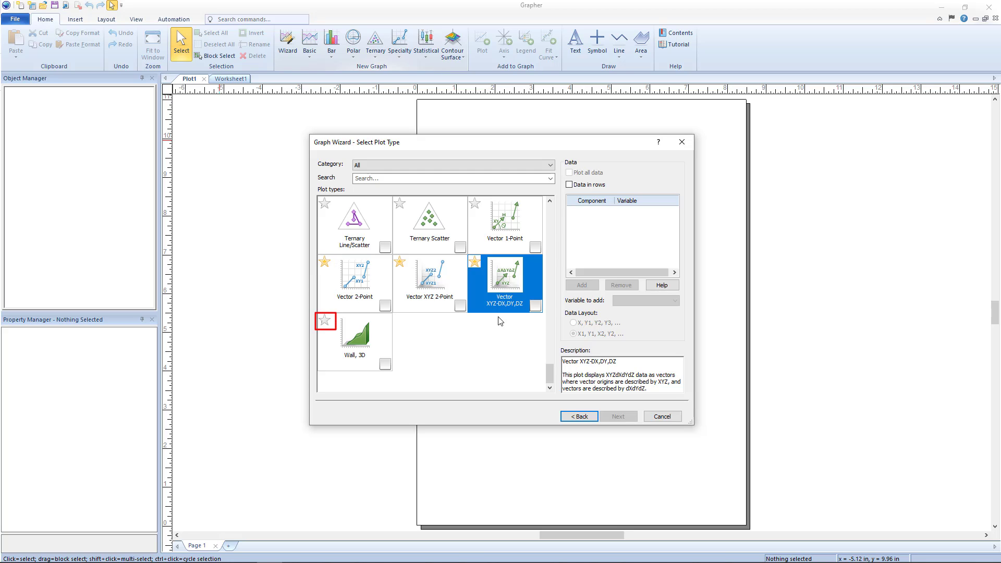
pyautogui.click(473, 165)
pyautogui.click(466, 183)
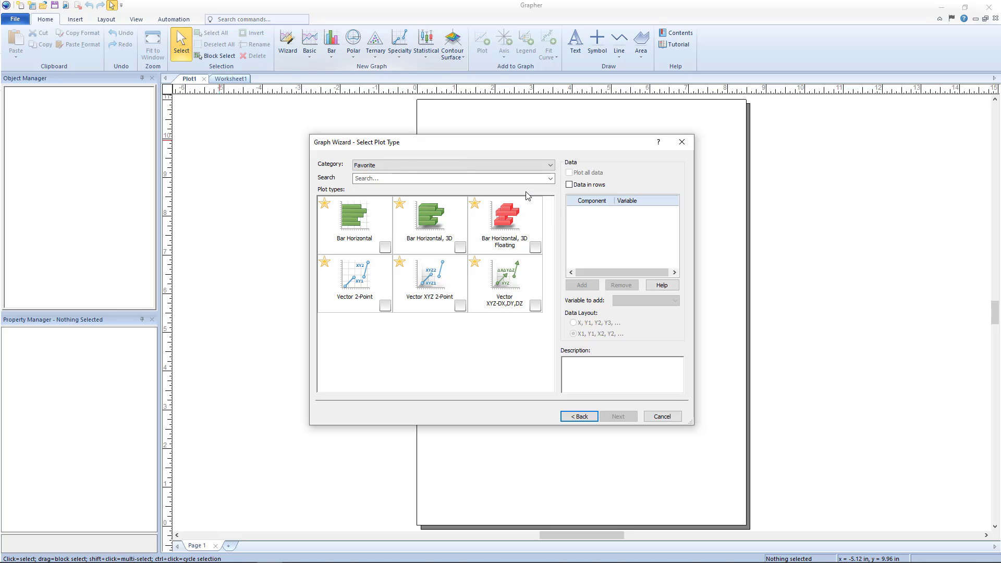
# - Choose Bar Horizontal from the favourites, mapping Year to Y1 and US Income to X1
pyautogui.click(386, 247)
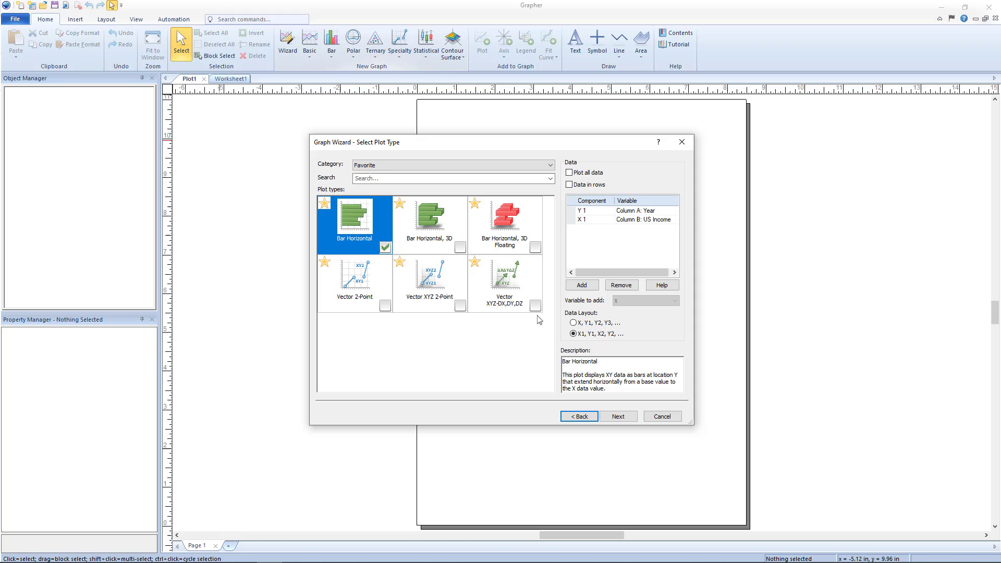
# - After viewing help and trying Vector XYZ 2-Point, add a Bar Horizontal series from Columns C and D
pyautogui.click(657, 142)
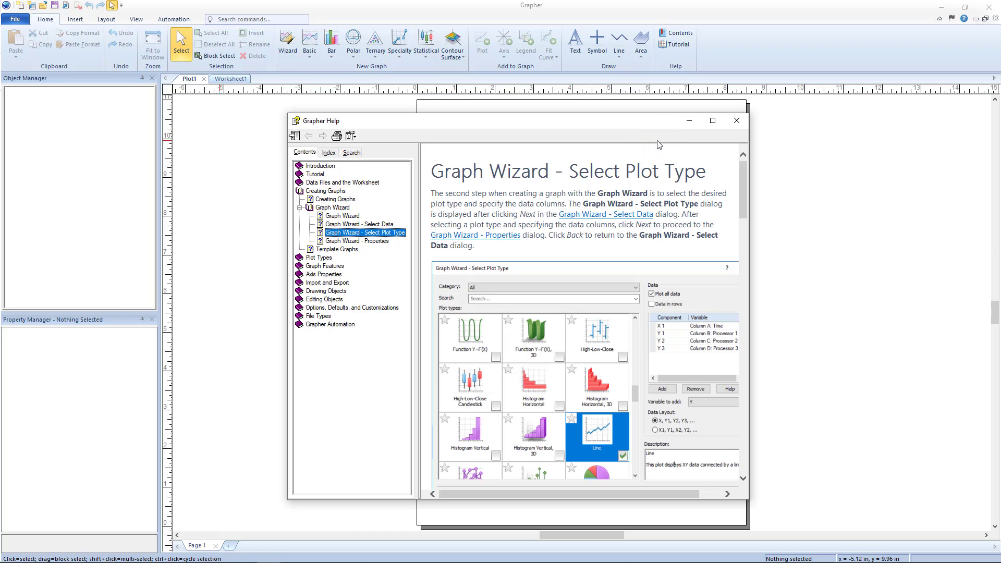
pyautogui.click(736, 120)
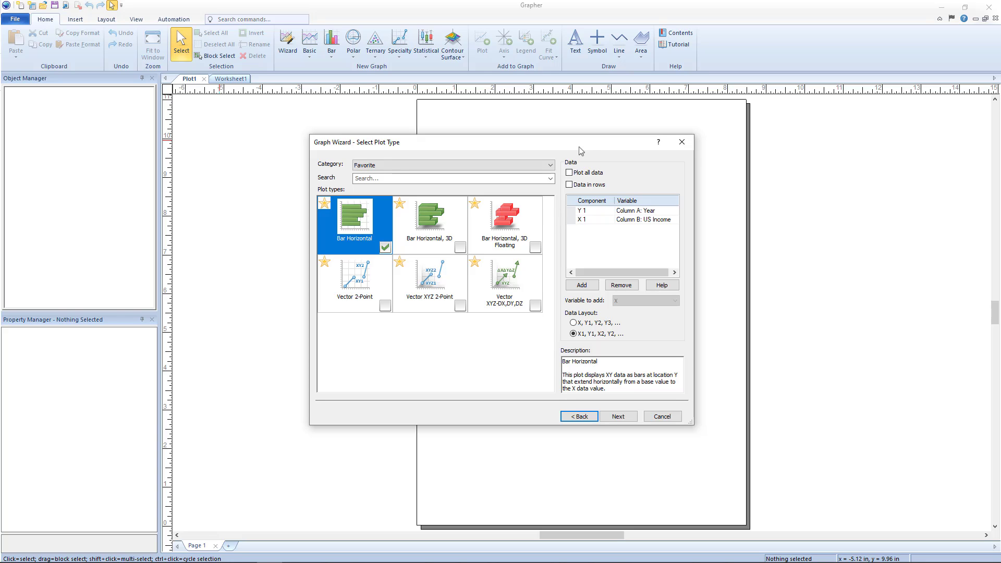
pyautogui.click(460, 306)
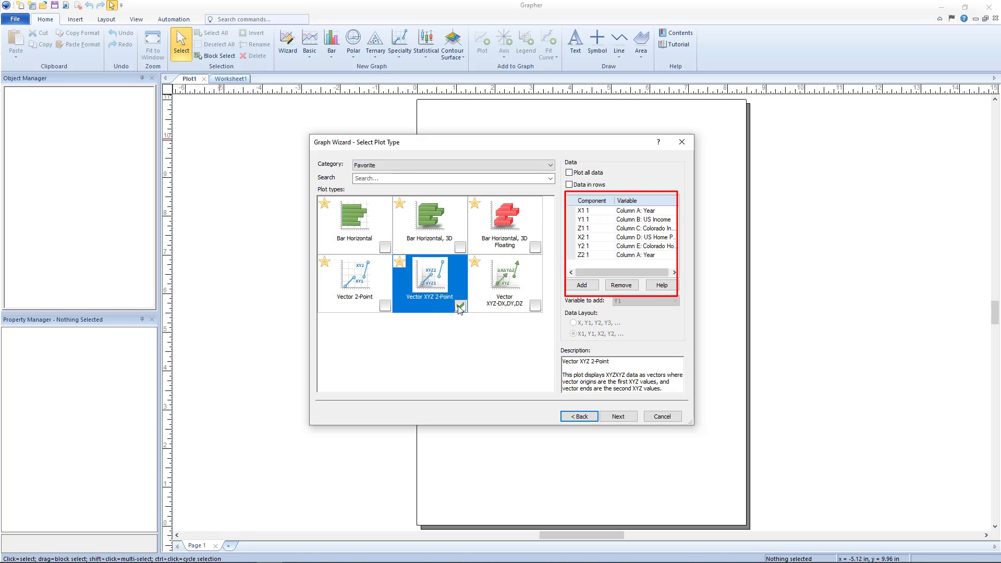
pyautogui.click(385, 247)
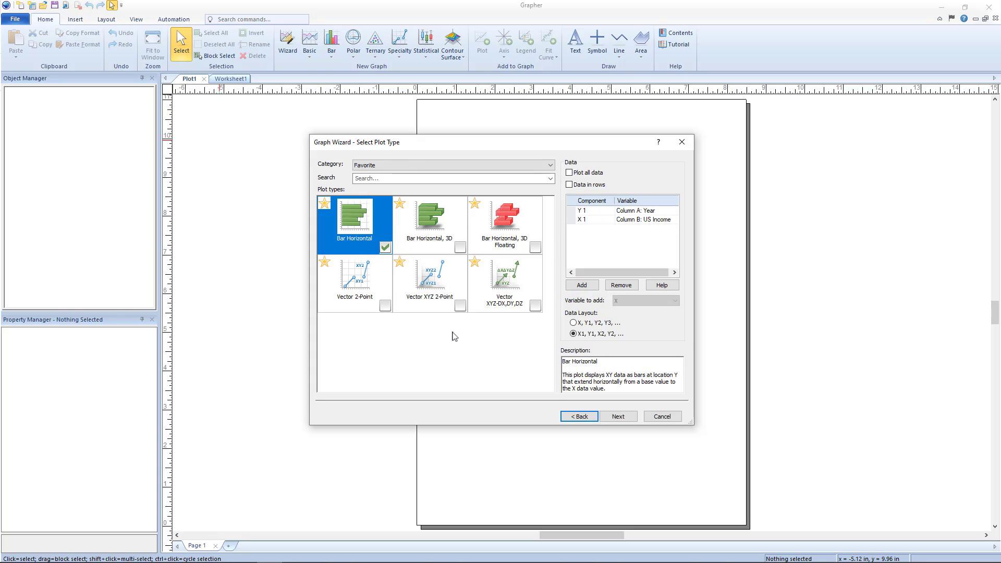
pyautogui.click(581, 285)
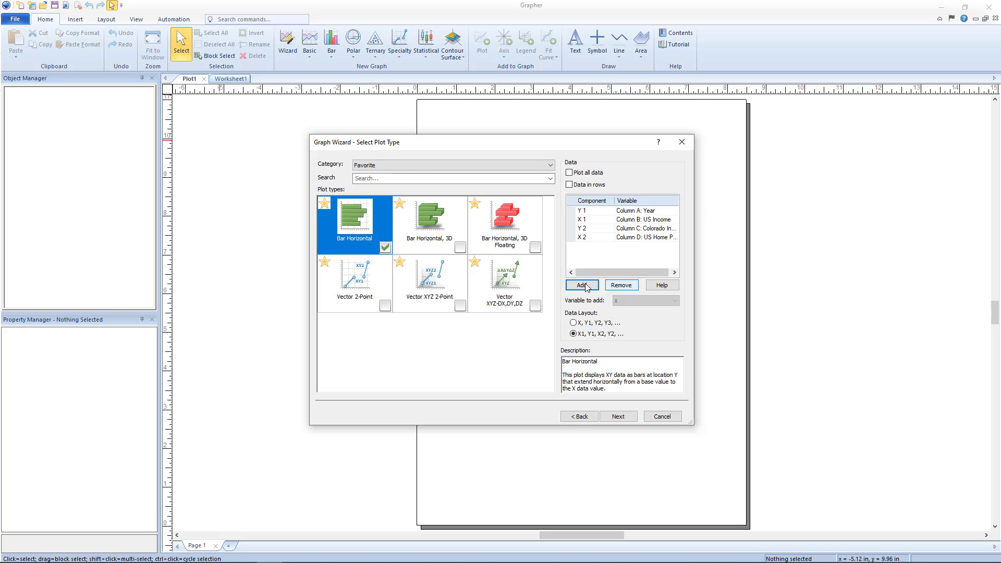
# - Remove the extra series, check Plot all data, and keep Column D: US Home Price as X2
pyautogui.click(614, 288)
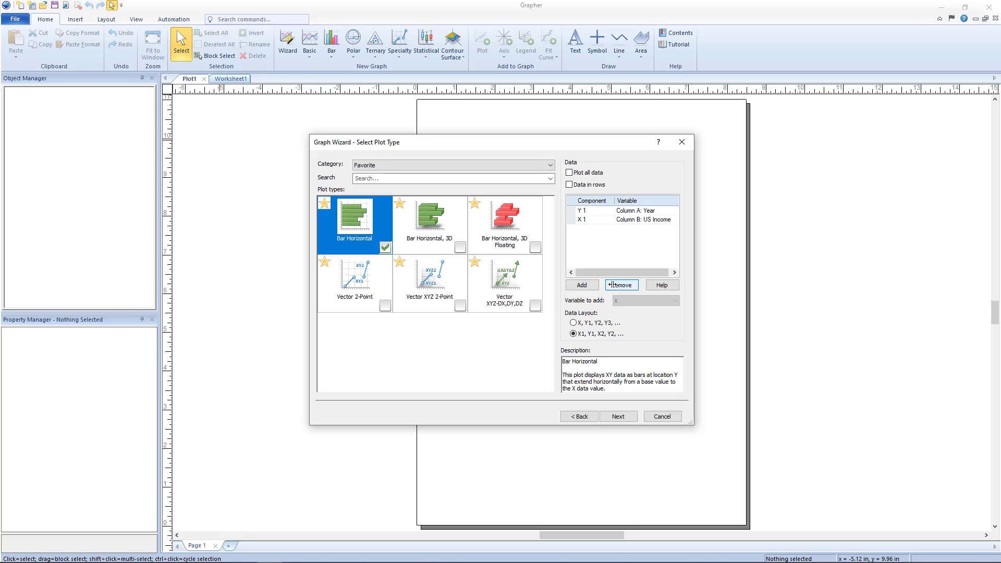
pyautogui.click(569, 172)
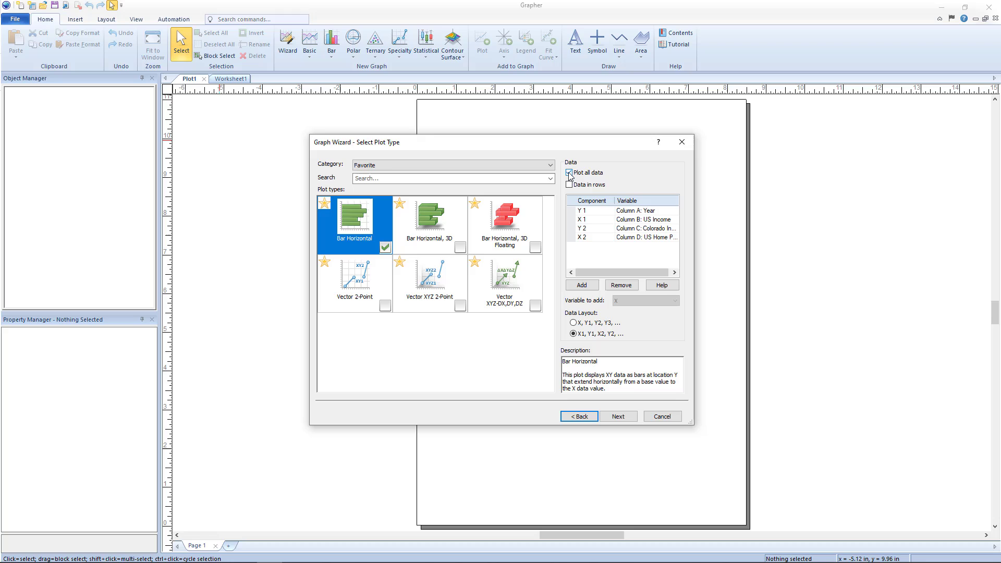
pyautogui.click(654, 239)
pyautogui.click(653, 239)
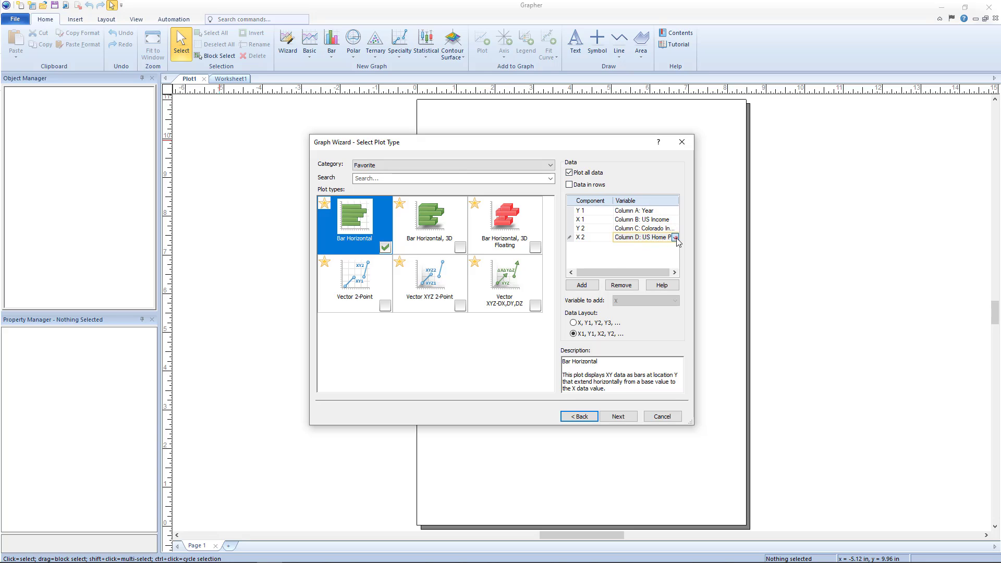
pyautogui.click(675, 238)
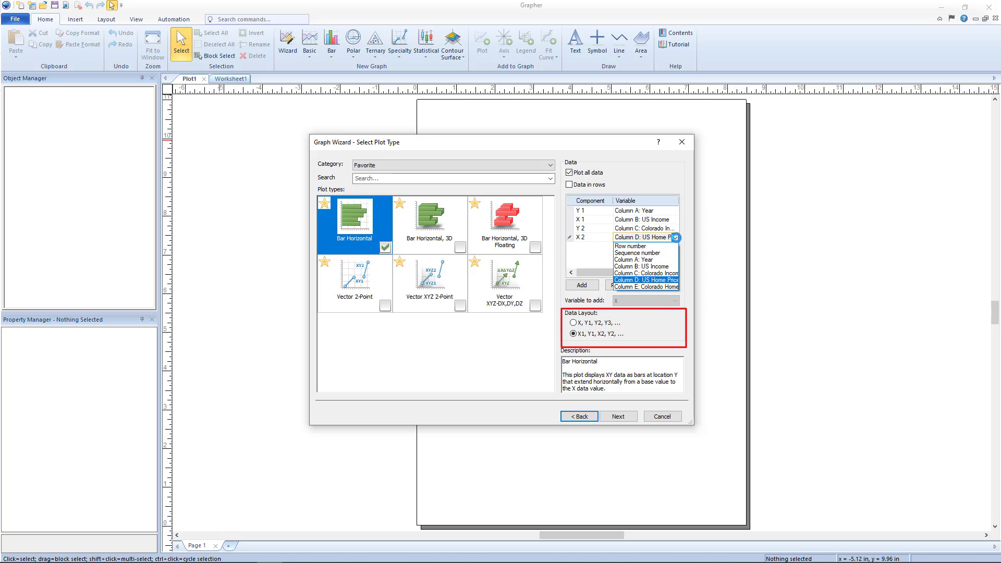
pyautogui.click(676, 237)
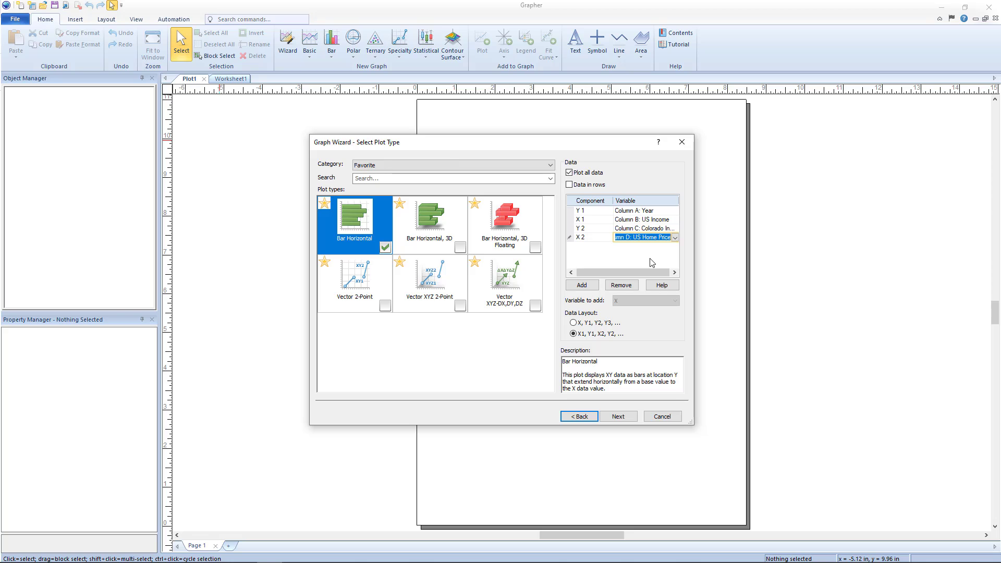
# - Use the X, Y1, Y2, Y3 layout with added variables as X, plotting Columns B–E against Year
pyautogui.click(573, 322)
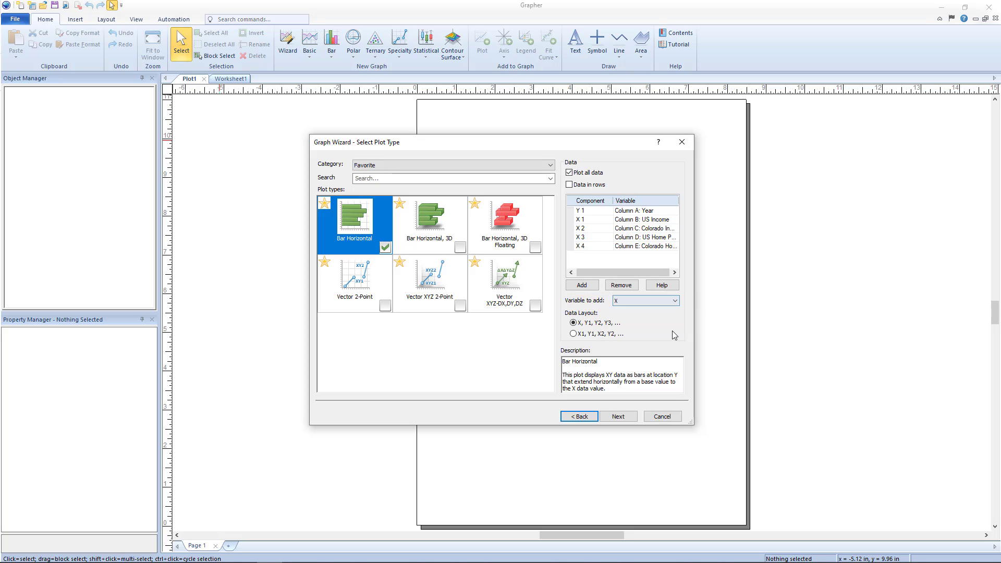
pyautogui.click(672, 301)
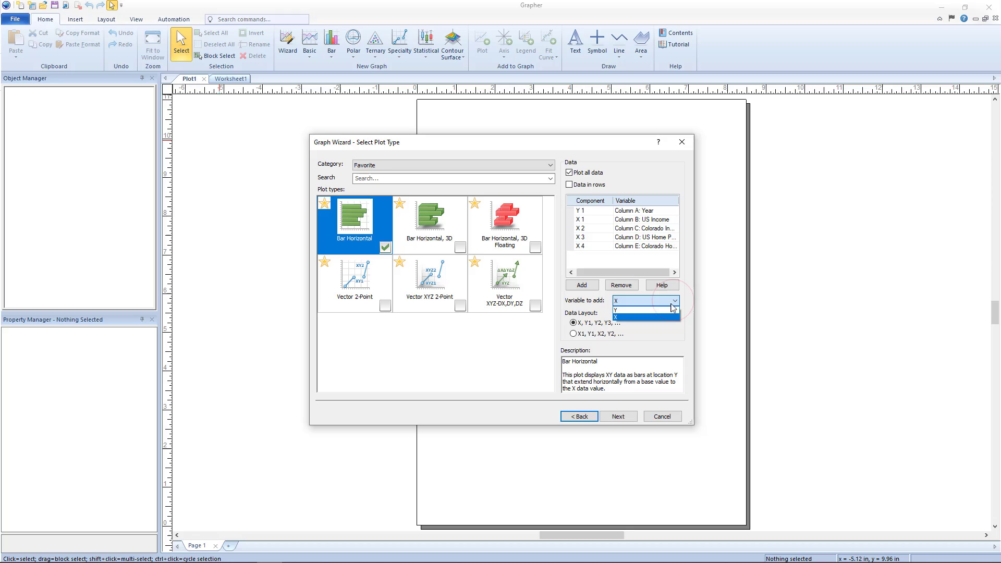
pyautogui.click(669, 310)
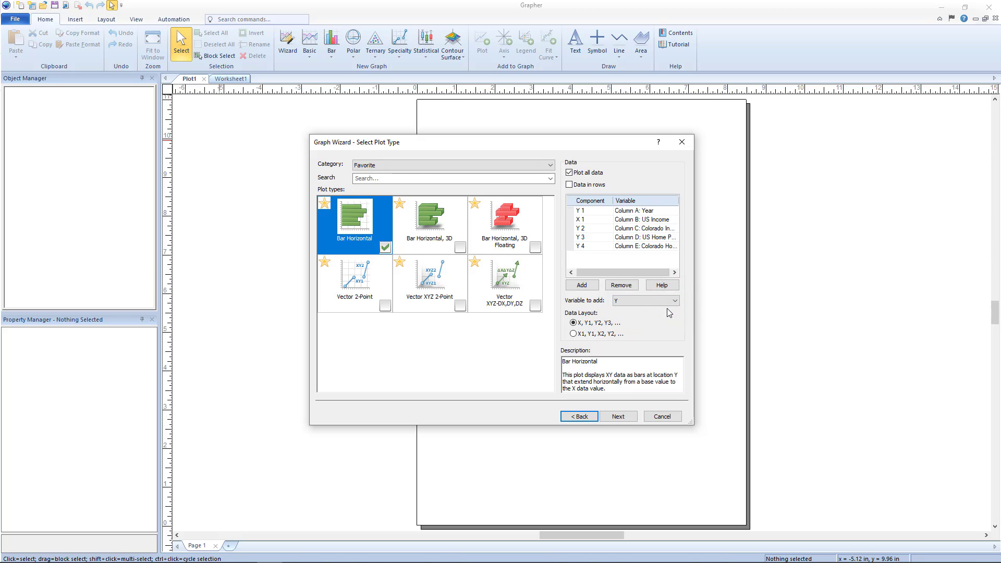
pyautogui.click(667, 305)
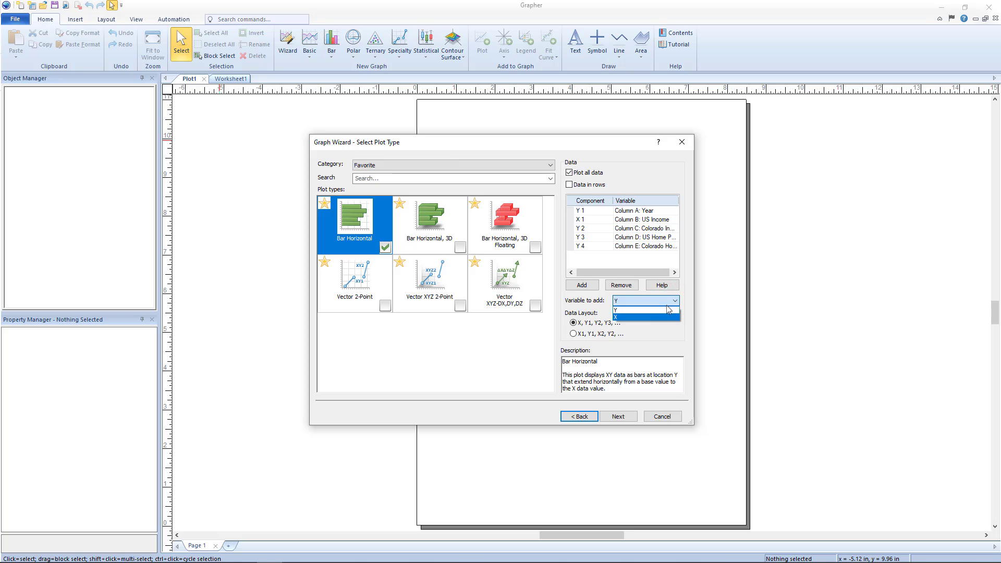
pyautogui.click(658, 316)
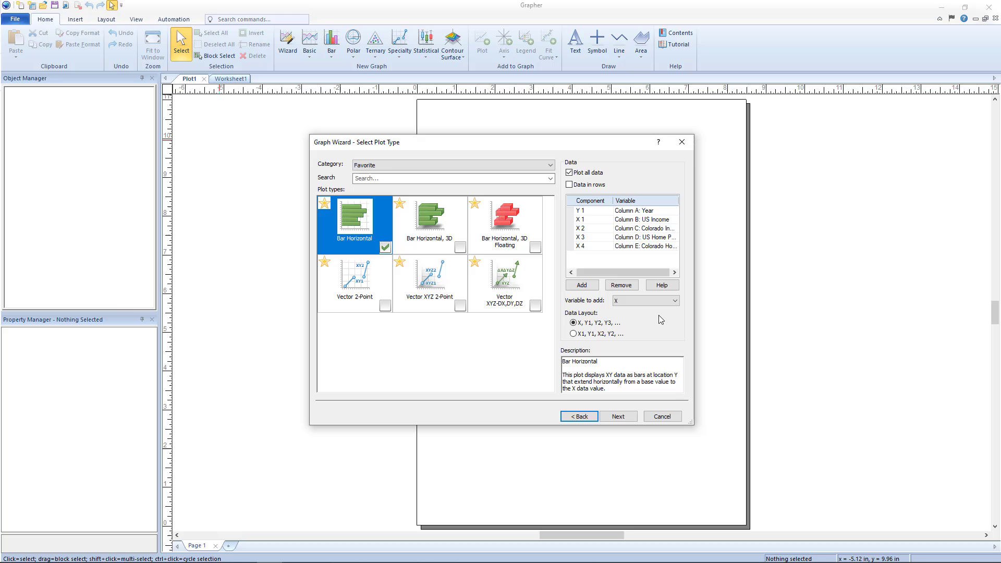
# - Return to the Select Data step, then move forward again to the plot type step
pyautogui.click(583, 416)
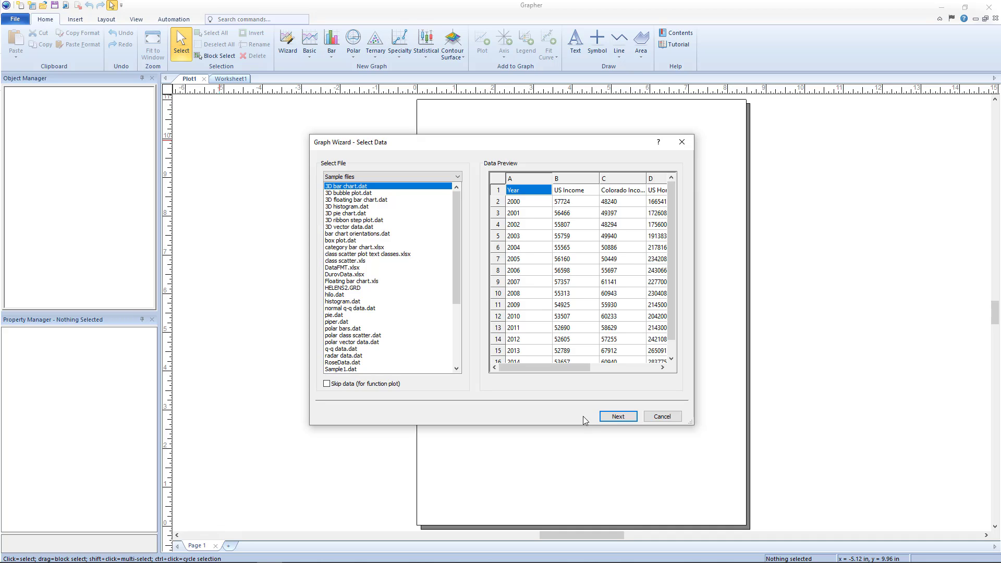
pyautogui.click(626, 419)
# - Enable Legend, Graph title, Axis title, Top axis, Right axis and Grid lines in Properties
pyautogui.click(626, 418)
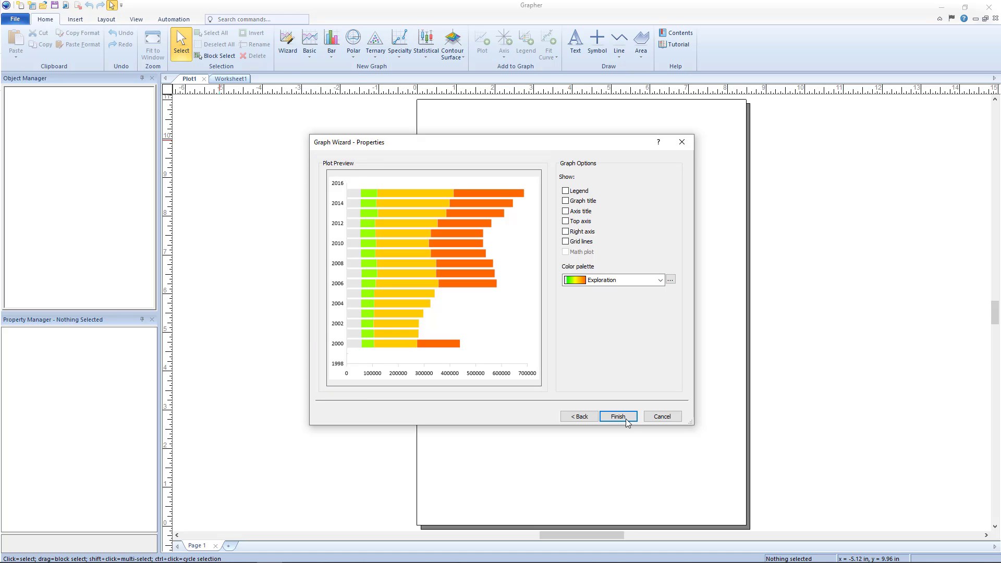
pyautogui.click(566, 191)
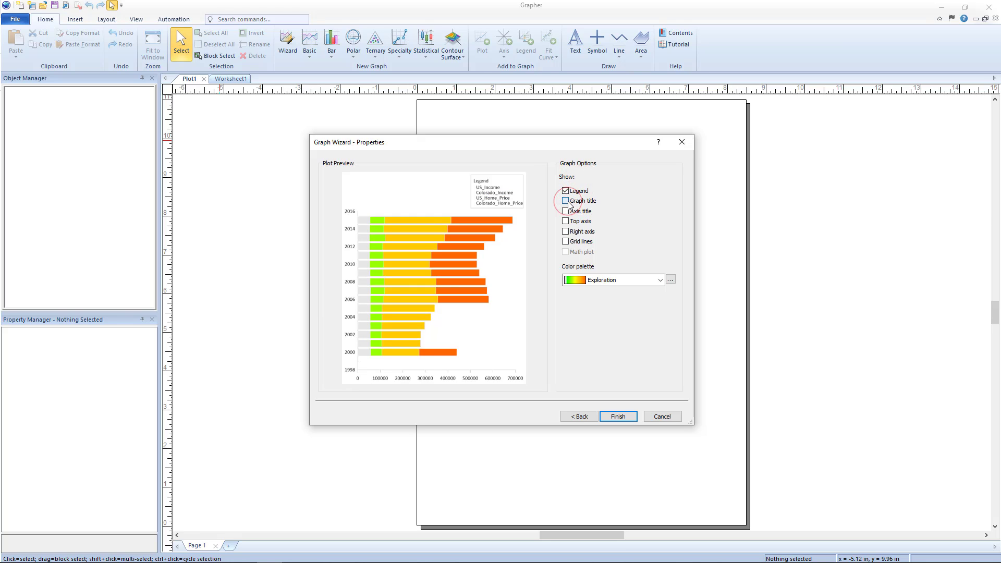
pyautogui.click(568, 202)
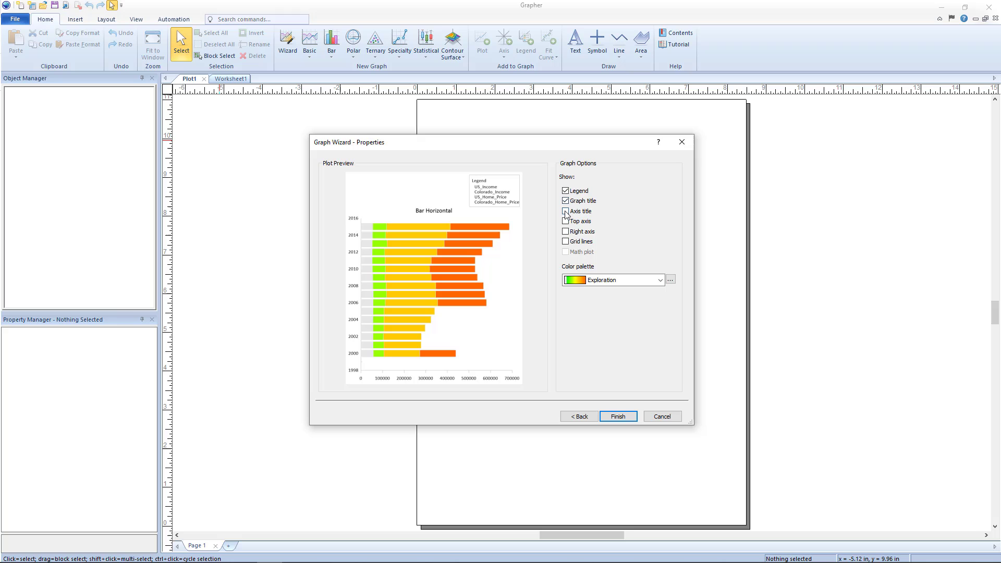
pyautogui.click(566, 211)
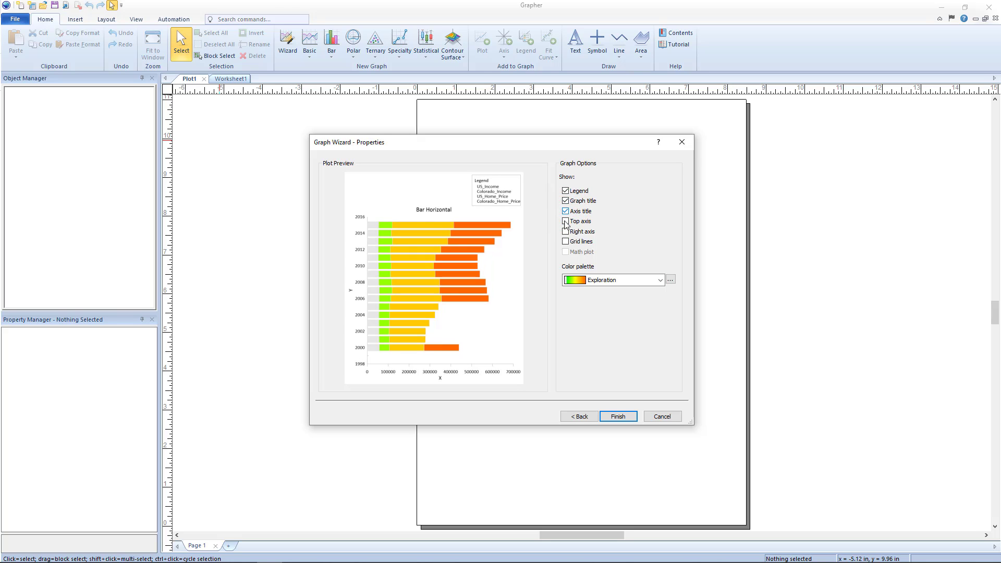
pyautogui.click(565, 222)
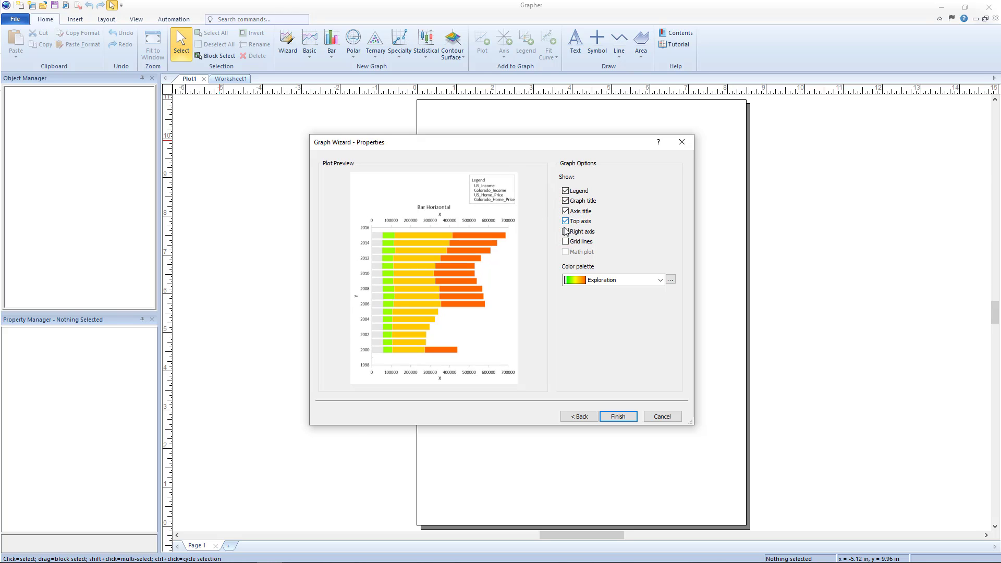
pyautogui.click(565, 232)
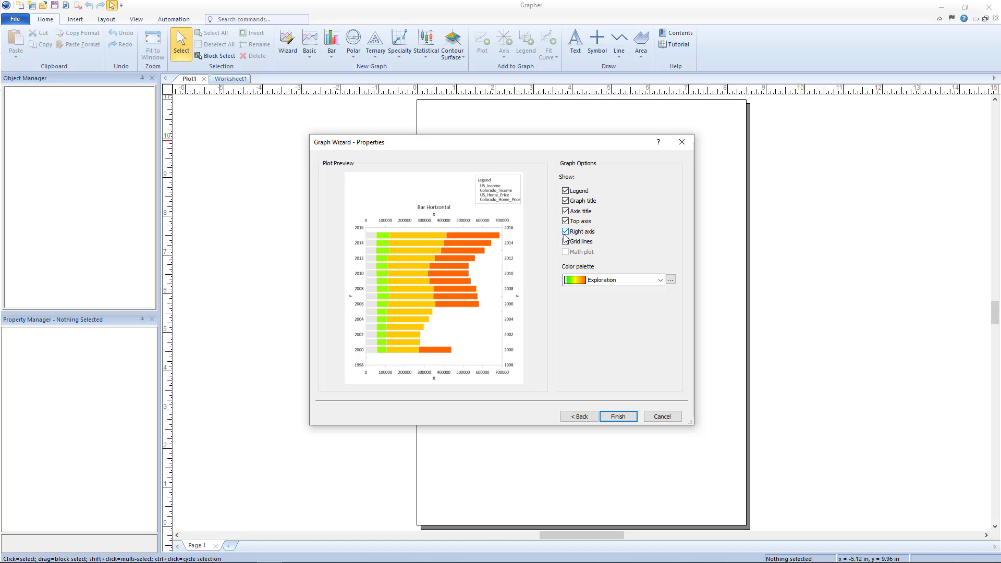
pyautogui.click(565, 242)
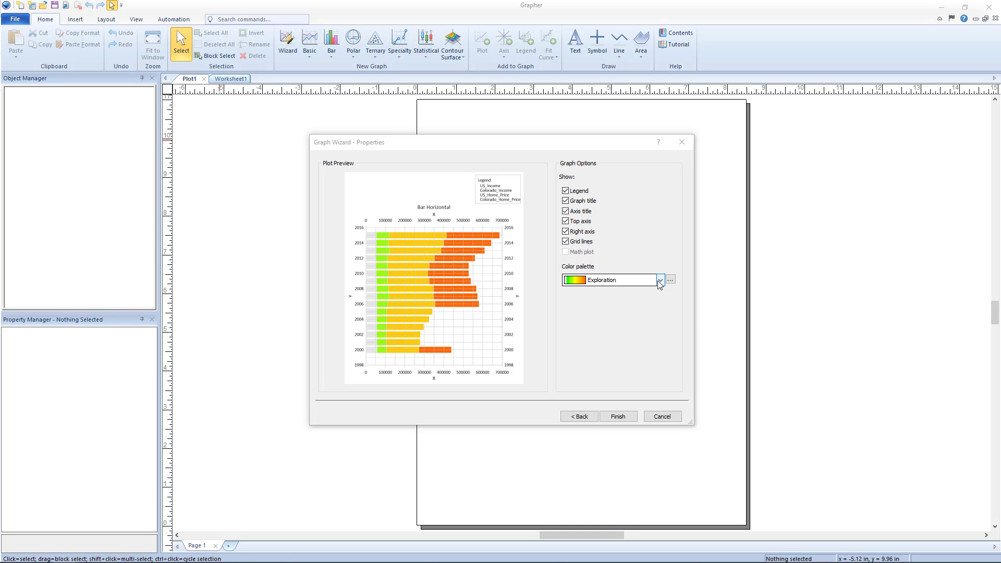
# - Apply the Blue-Yellow5 palette to the bars and reverse it to run yellow to dark blue
pyautogui.click(660, 282)
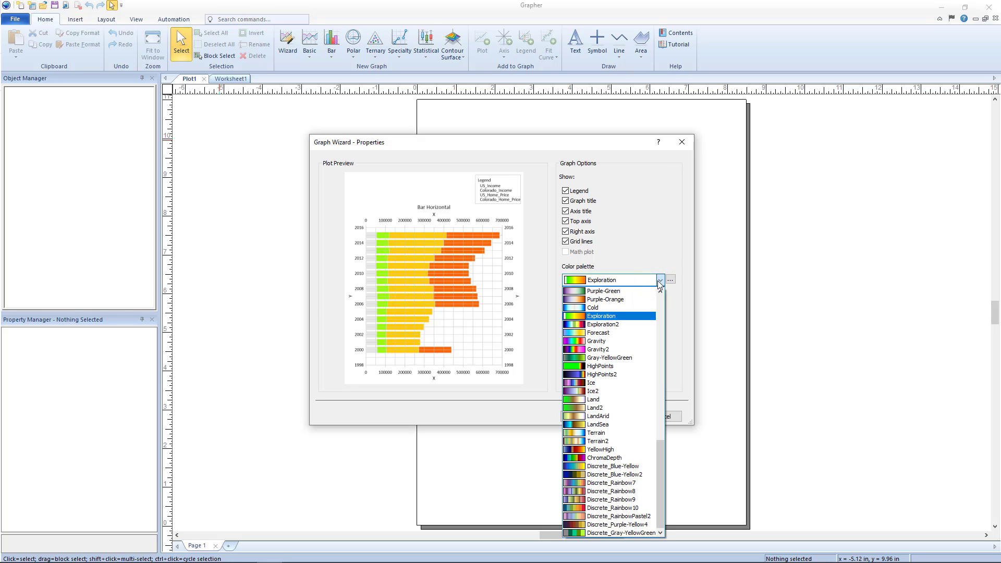
pyautogui.scroll(6, 651, 304)
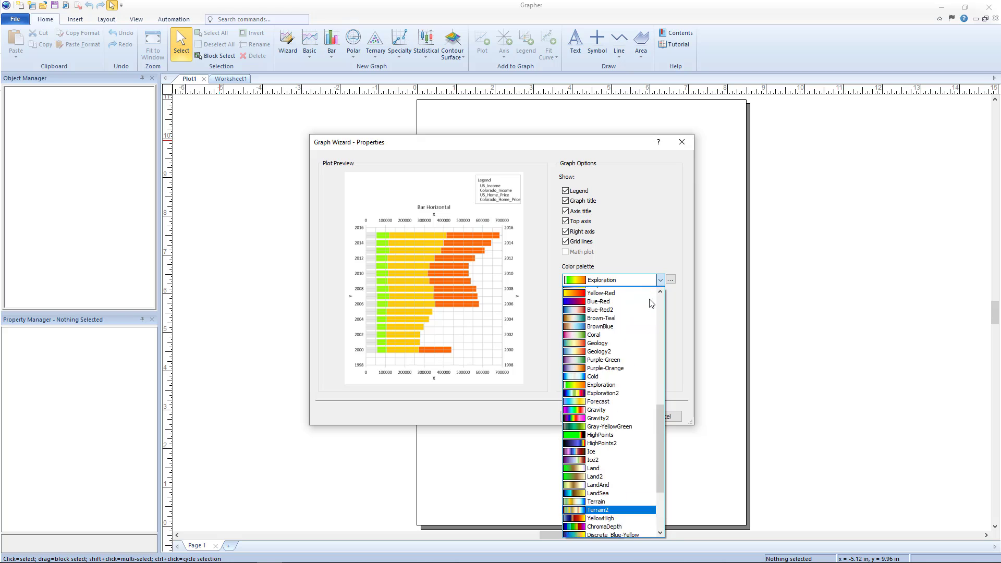
pyautogui.scroll(6, 653, 301)
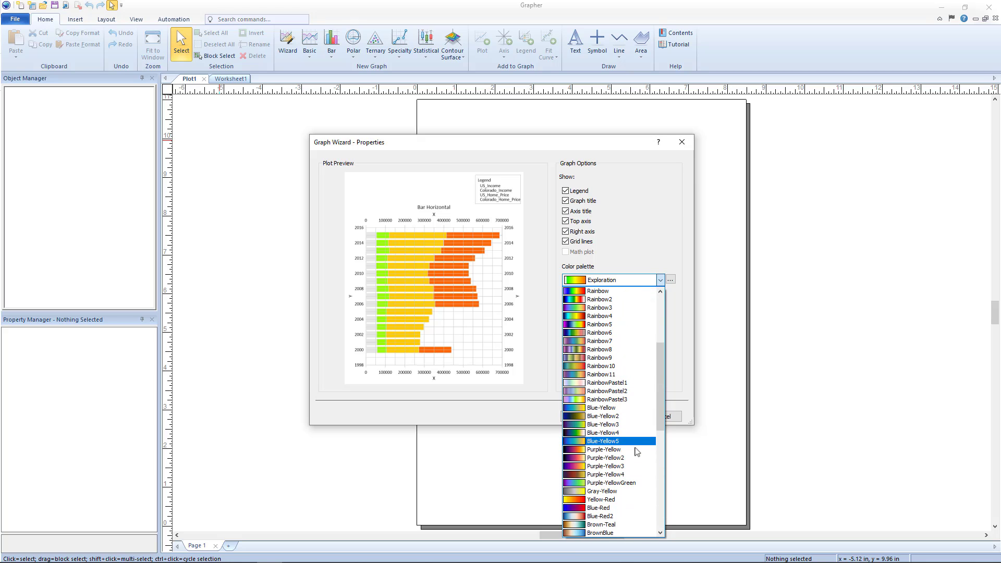
pyautogui.click(634, 442)
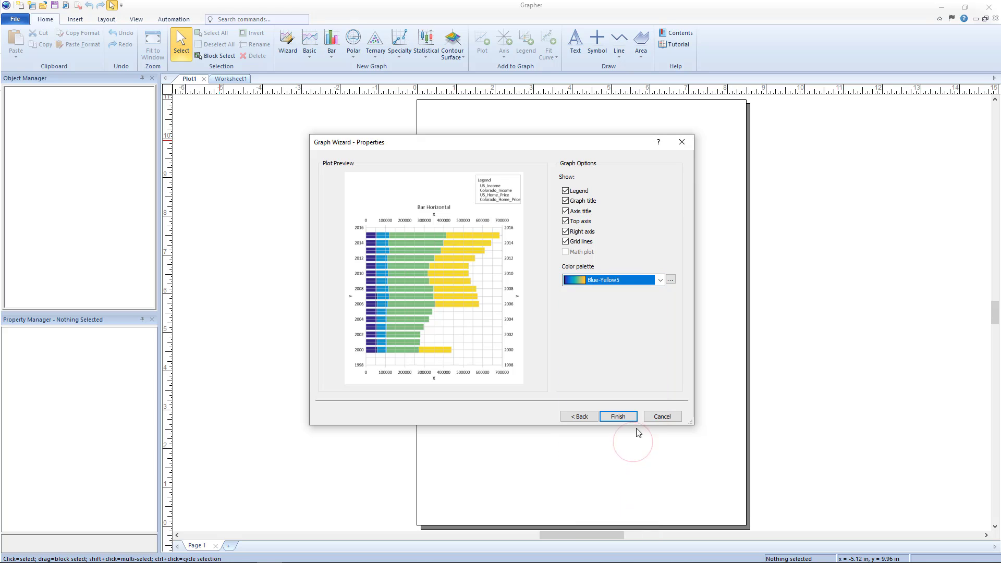
pyautogui.click(671, 279)
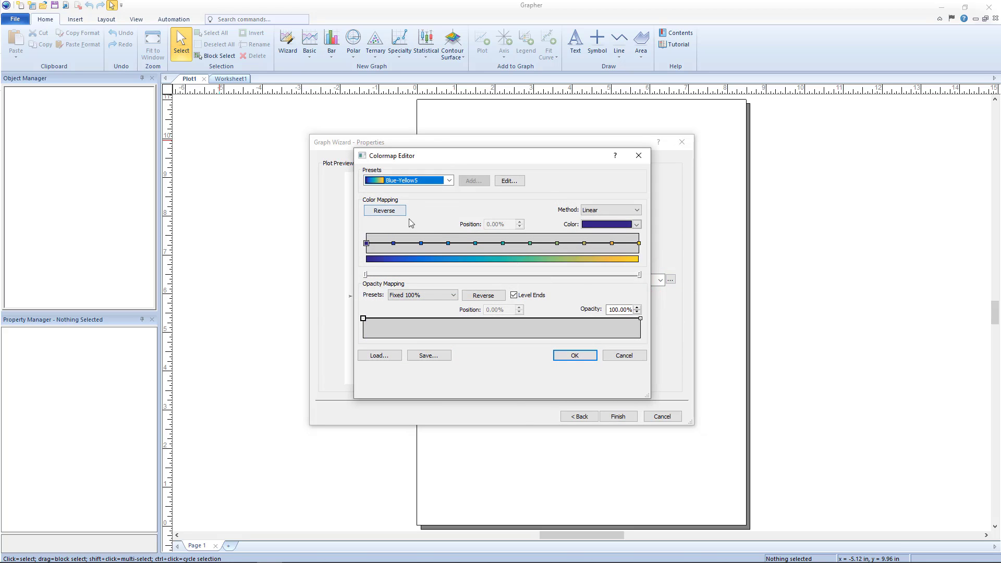
pyautogui.click(384, 211)
pyautogui.click(573, 355)
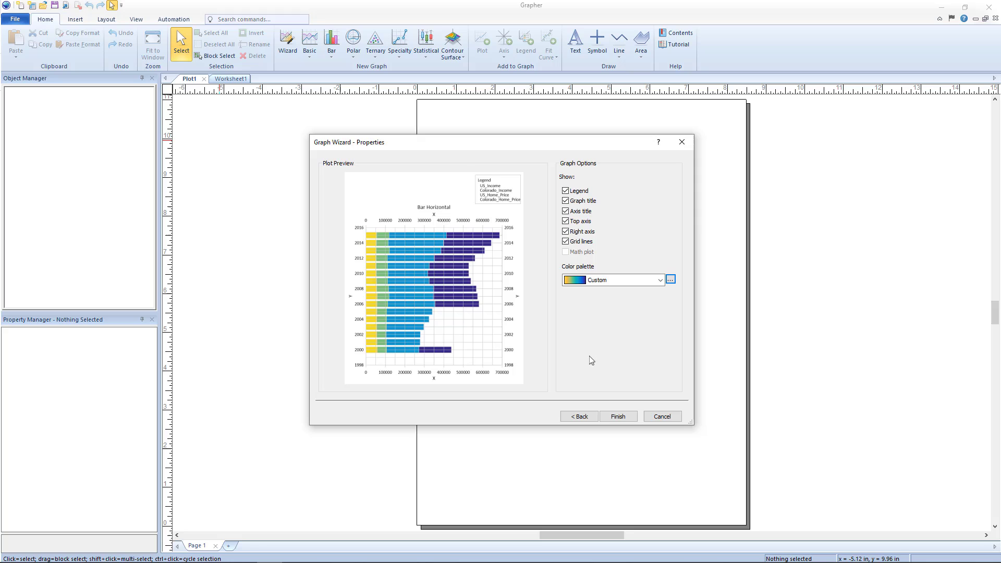
# - Finish the Graph Wizard to create the horizontal bar chart on the Plot1 page
pyautogui.click(618, 417)
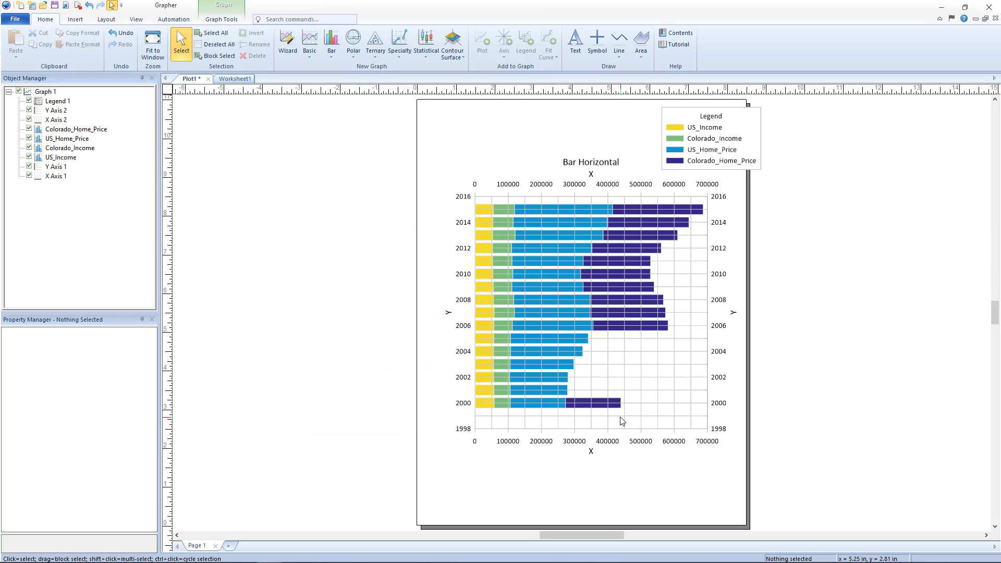